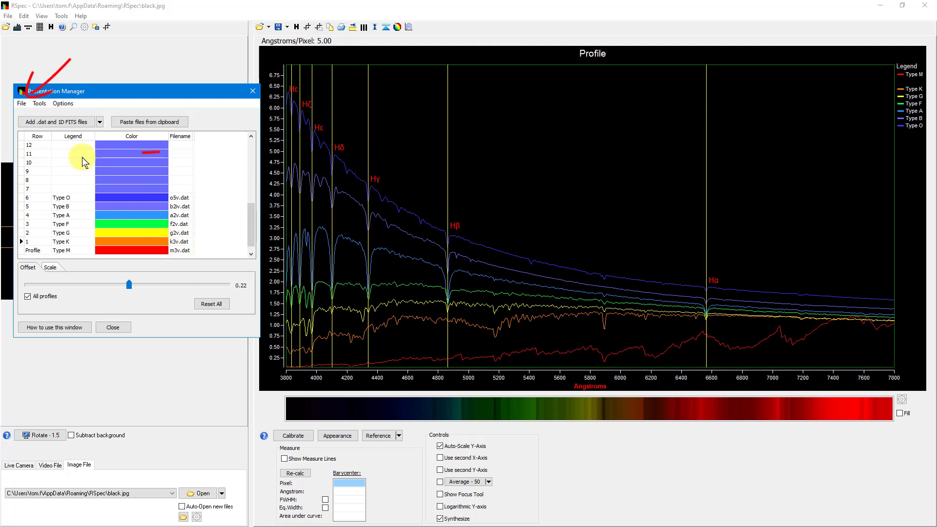
Import the zipped presentation OBAFGKM-rectified.zip from the Sample Spectra folder into the Presentation Manager
click(22, 104)
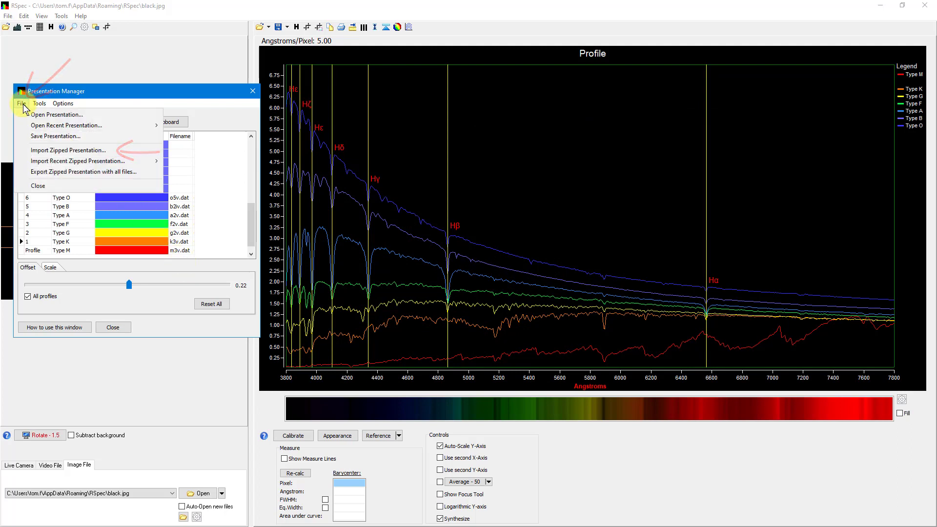
click(74, 150)
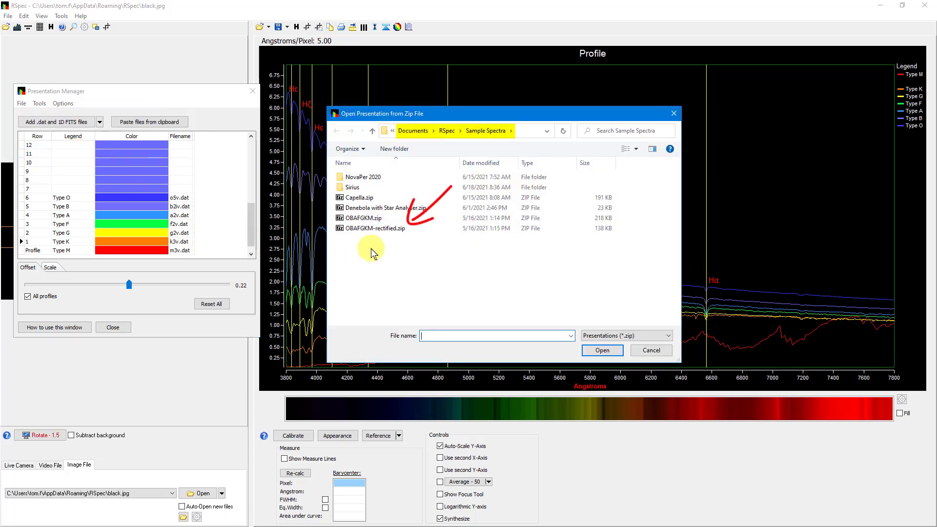
click(392, 231)
click(600, 350)
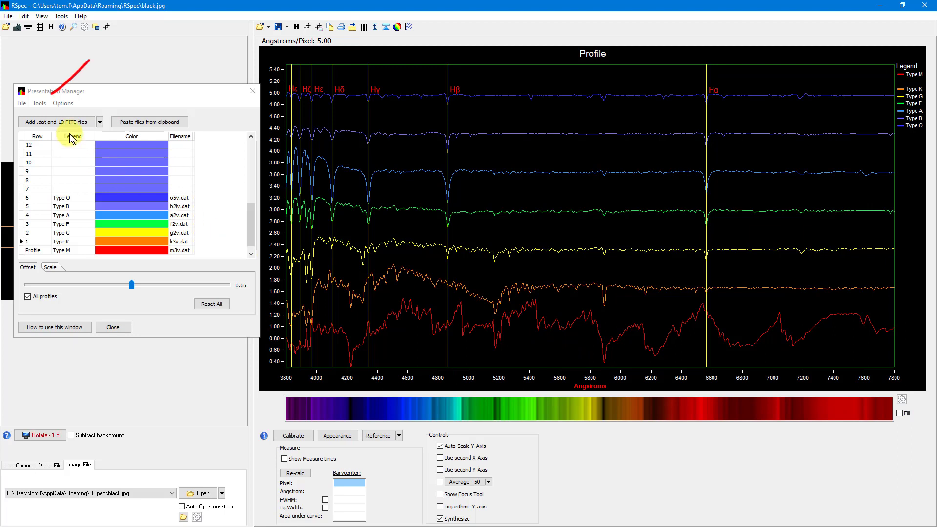
Clear all rows of the presentation and check the graph's appearance settings without changing them
click(47, 106)
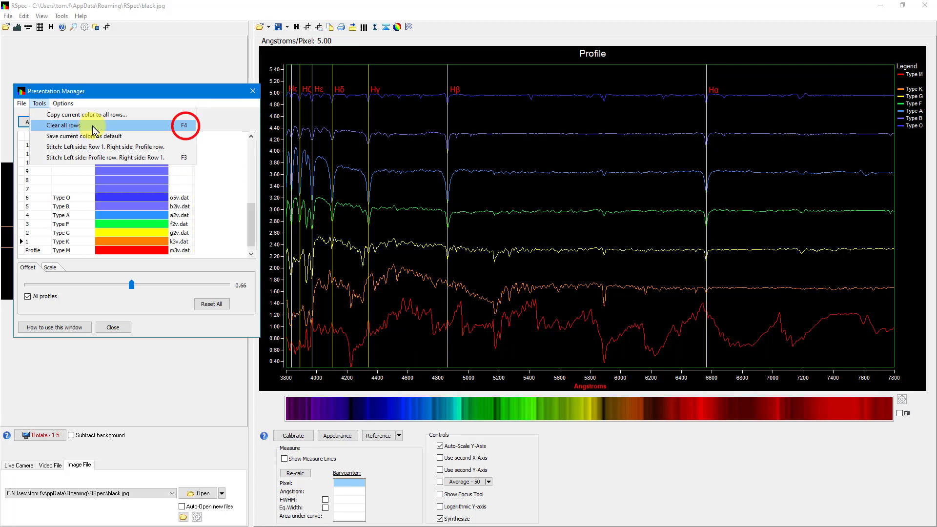
mouse_move(23, 104)
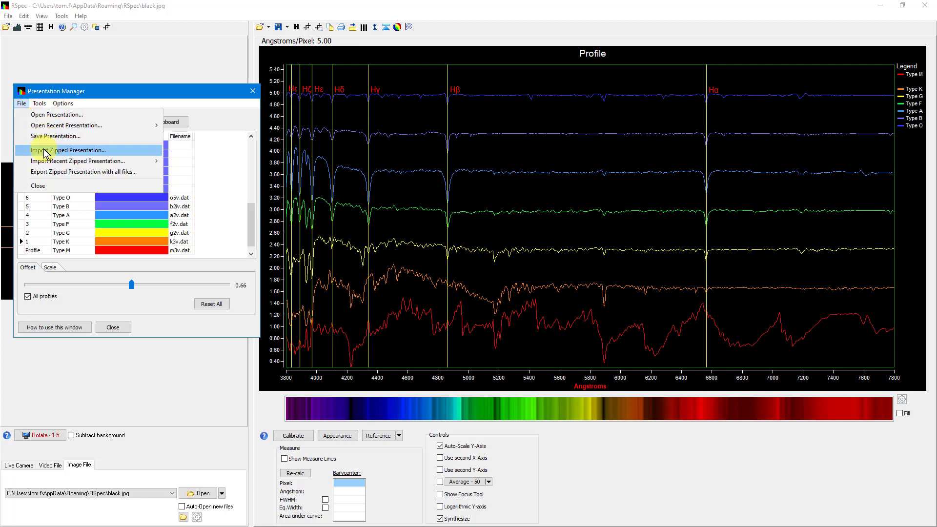
mouse_move(47, 163)
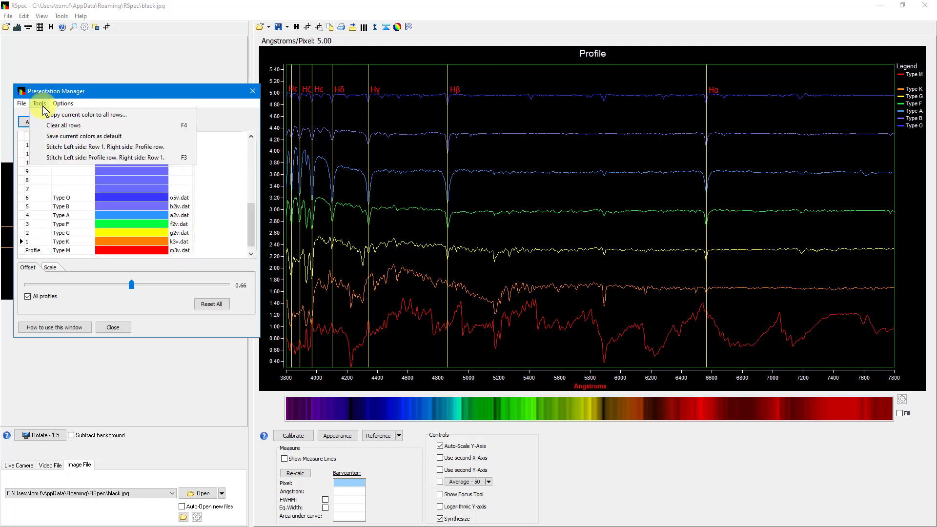
click(50, 126)
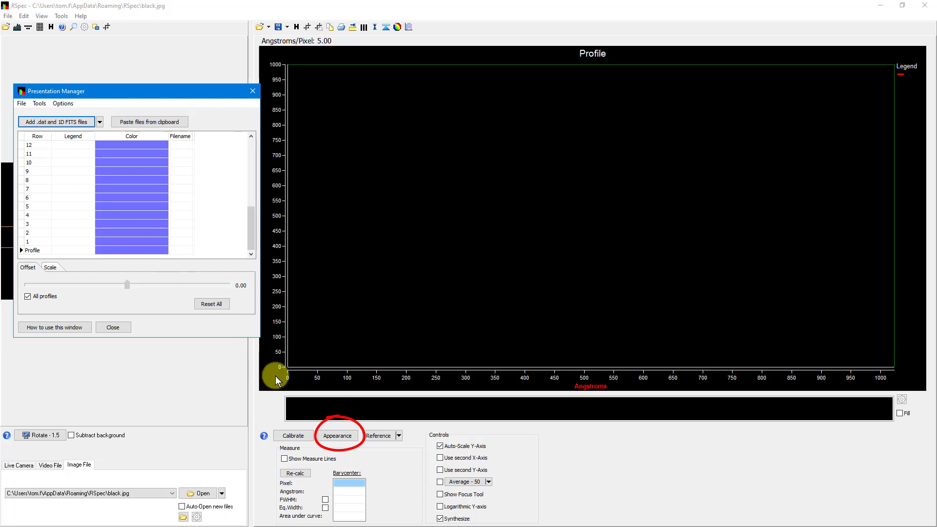
click(340, 435)
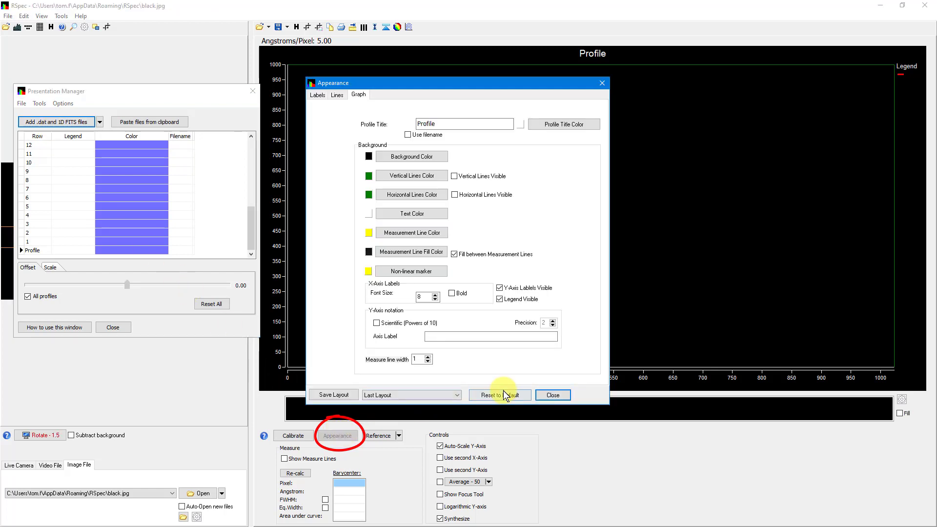
click(553, 395)
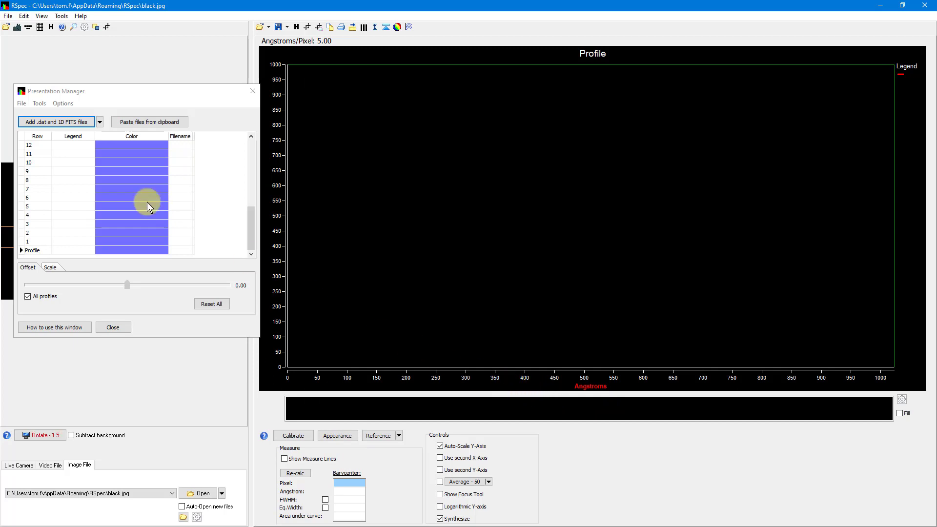
Add all ten .dat files from the NovaPer 2020 sample folder to the presentation and offset all profiles by 1.72
click(91, 126)
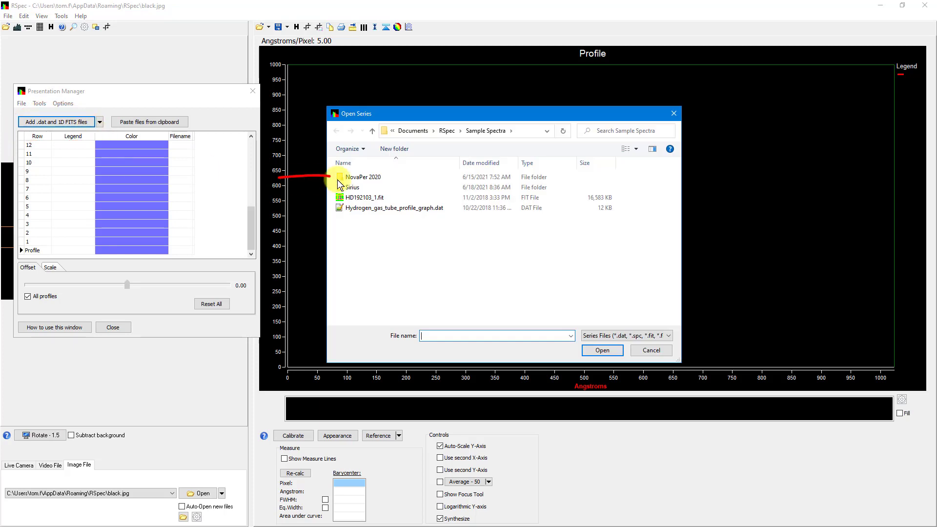
double_click(373, 180)
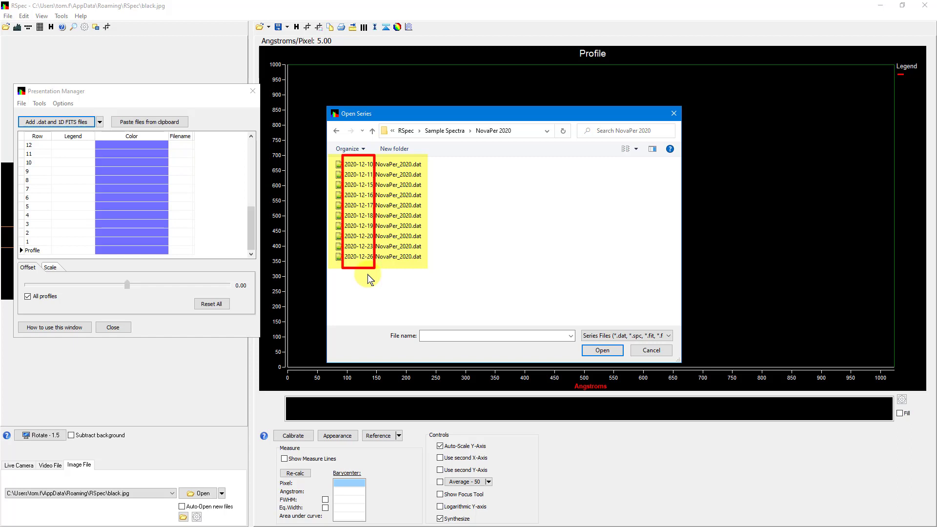
click(386, 257)
shift+click(380, 168)
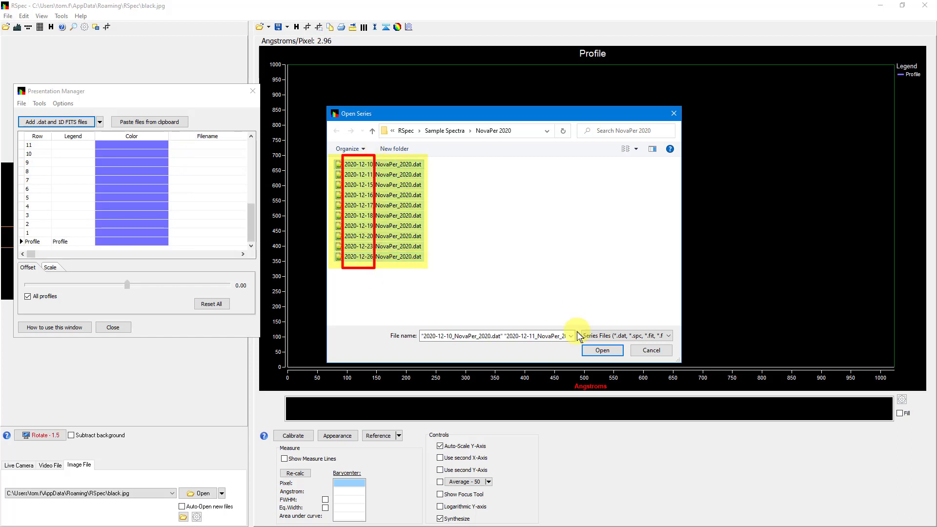
click(597, 349)
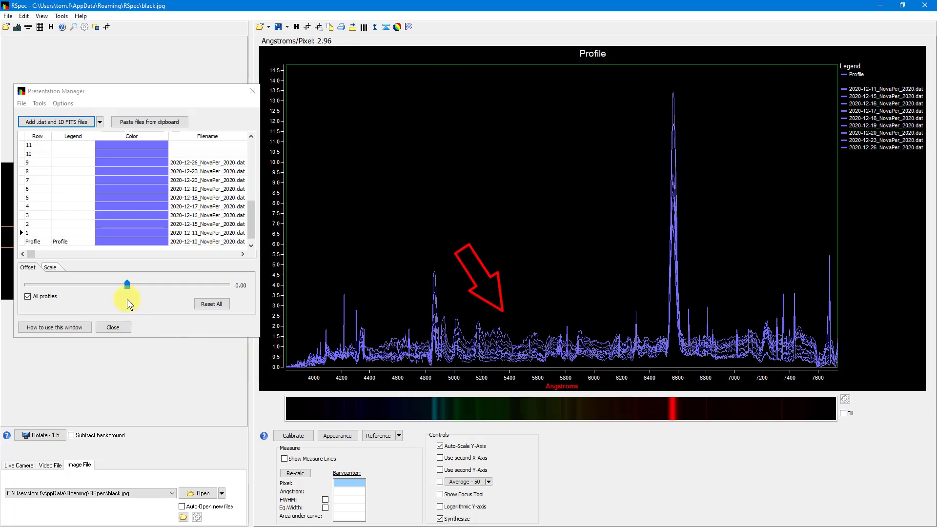
click(127, 287)
drag(128, 287, 137, 289)
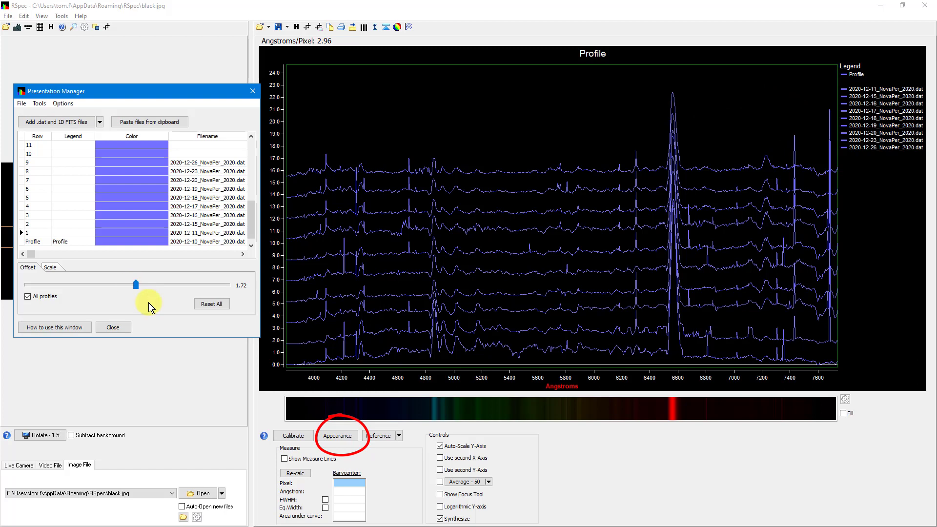
Set the profile title in the graph appearance settings to NovaPer 2020
click(355, 441)
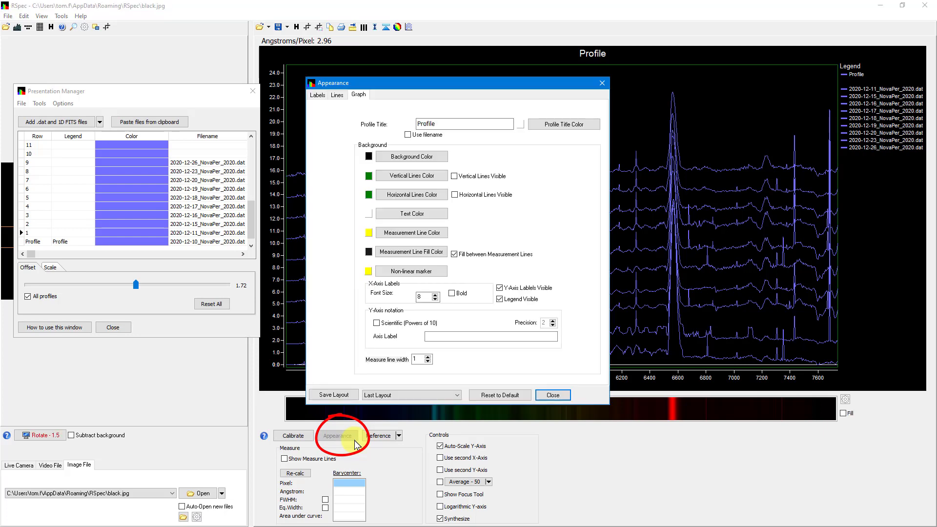
drag(470, 125, 378, 126)
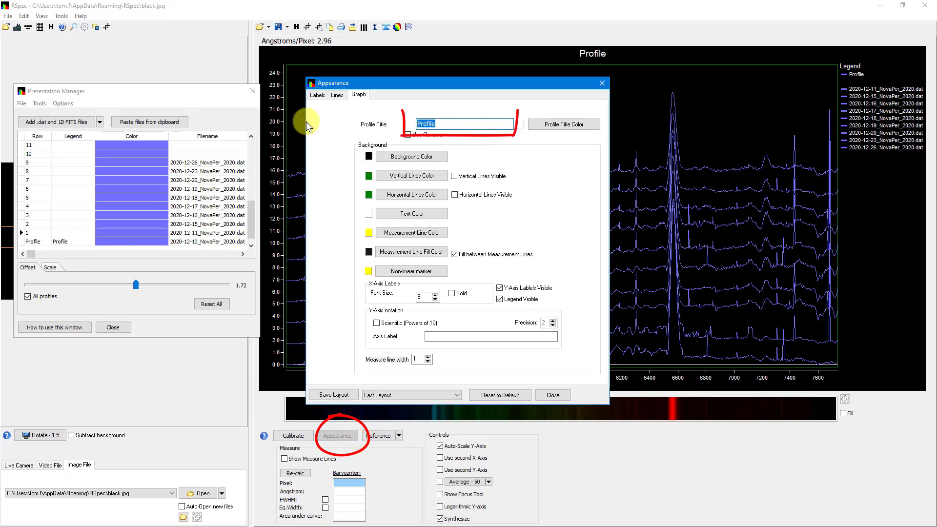
text(Nov)
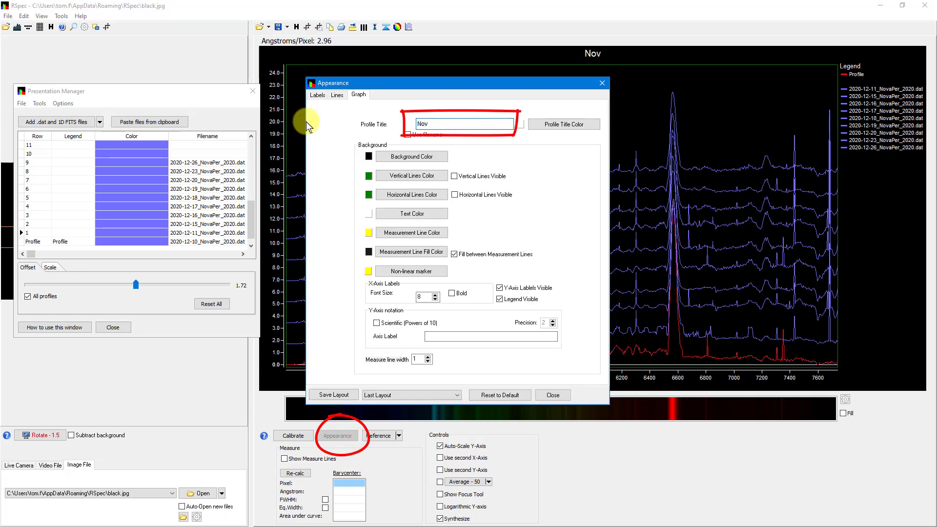
text(aPer 2020)
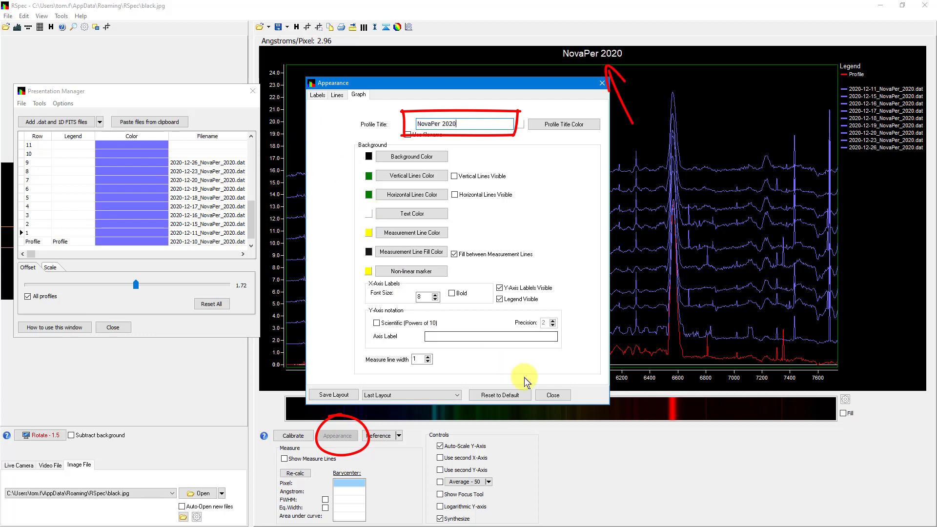
click(550, 394)
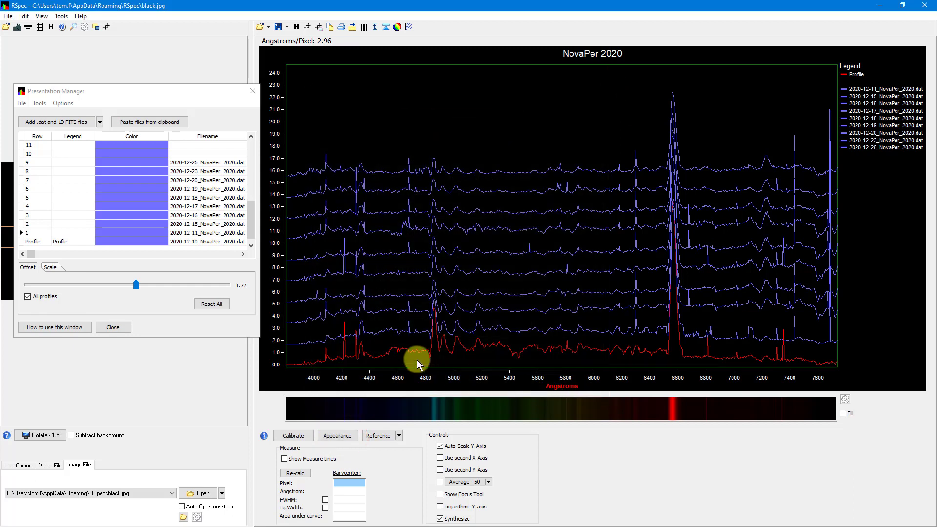
Label the legends from the Profile row up to row 9 as 12-10, 12-11, 12-15, 12-16, 12-17, 12-18, 12-19, 12-20, 12-23 and 12-26
double_click(78, 241)
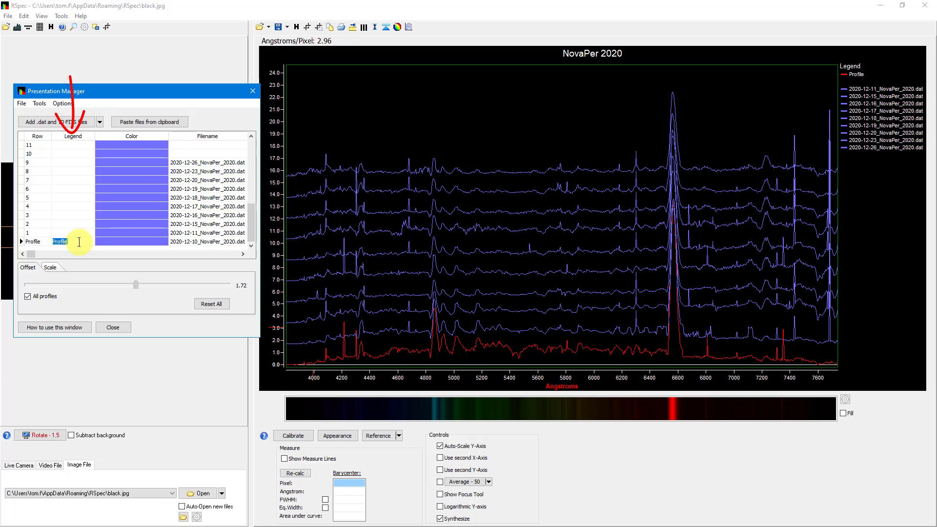
text(12-10)
key(Return)
text(12-11)
key(Return)
text(12-15)
key(Return)
text(12-16)
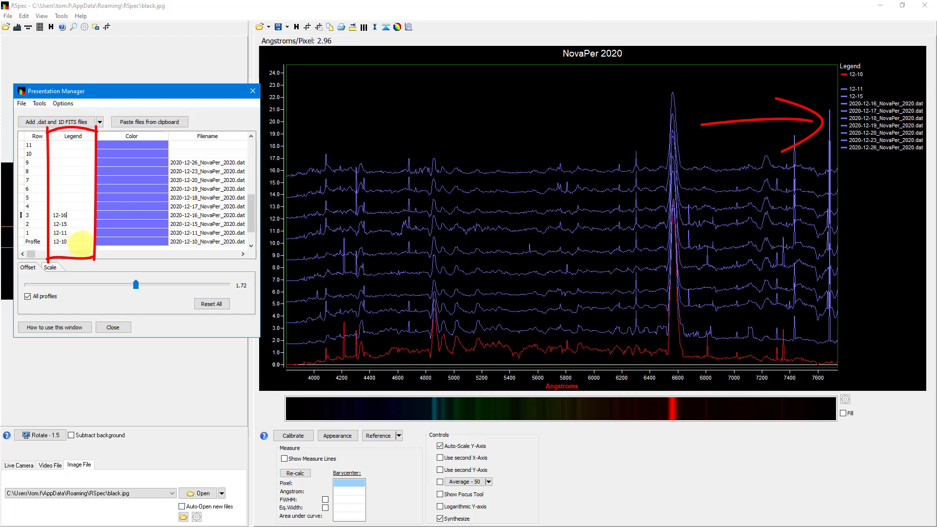
key(Return)
text(12-17)
key(Return)
text(12-18)
key(Return)
text(12-19)
key(Return)
text(12-20)
key(Return)
text(12-23)
key(Return)
text(12-26)
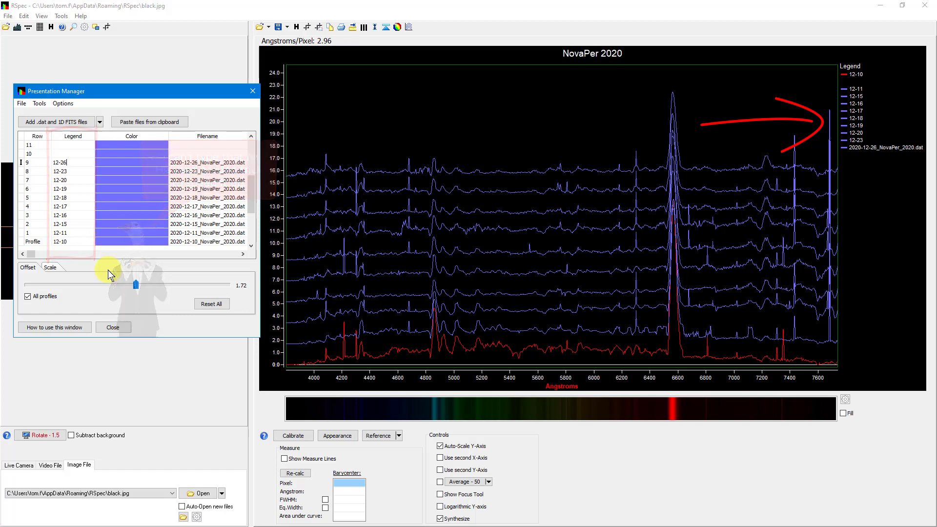
key(Return)
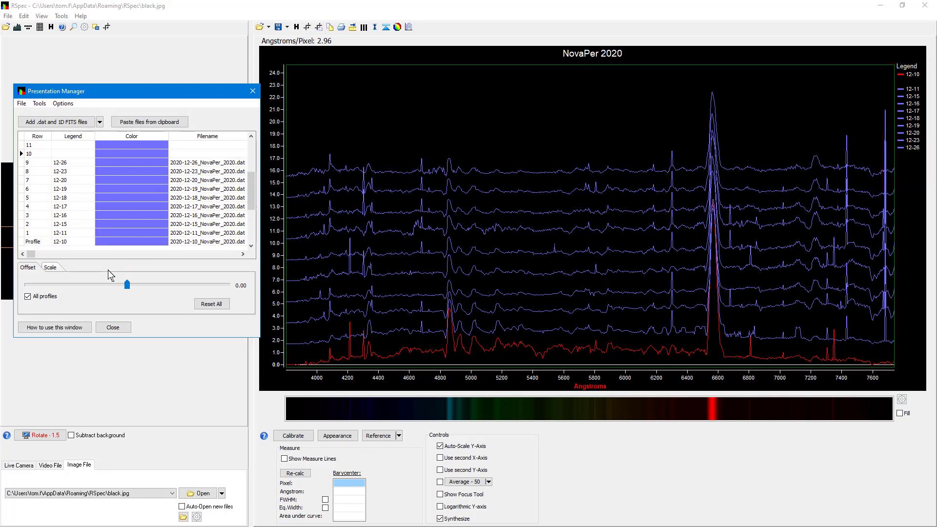
click(106, 273)
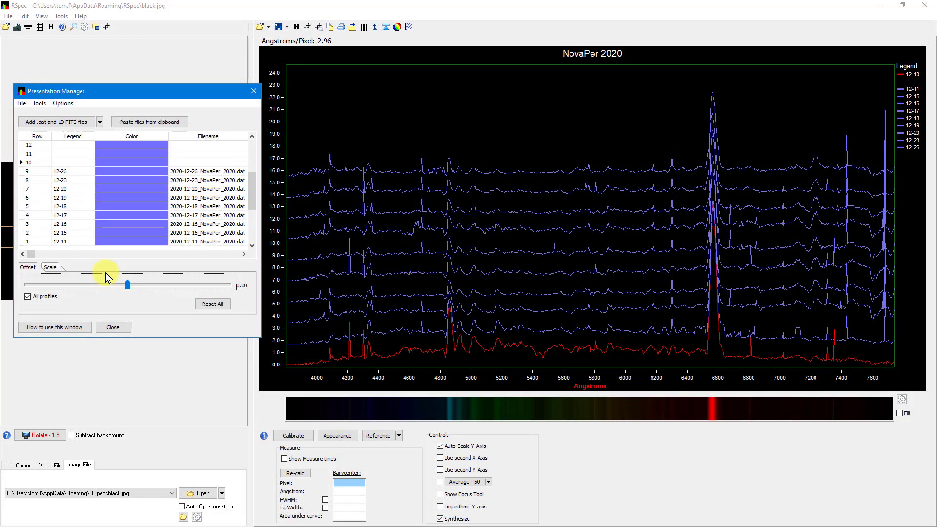
click(22, 104)
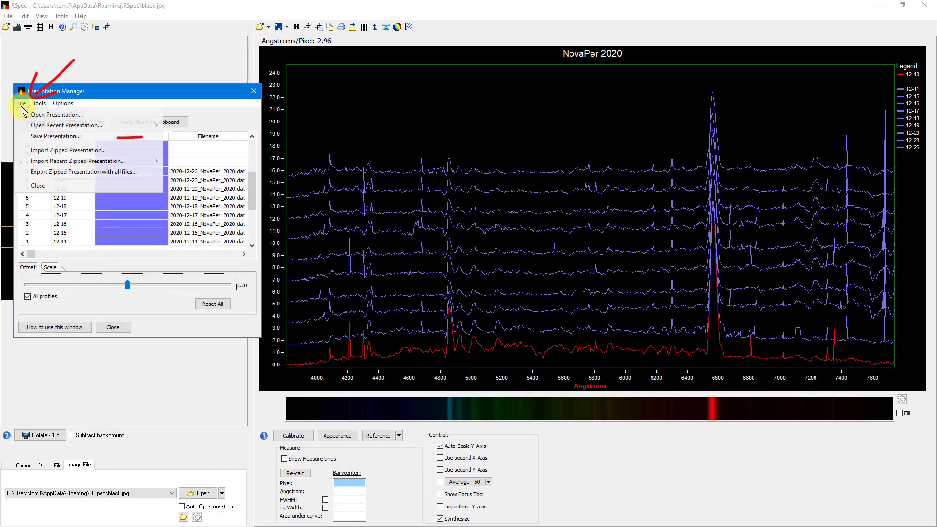
click(82, 137)
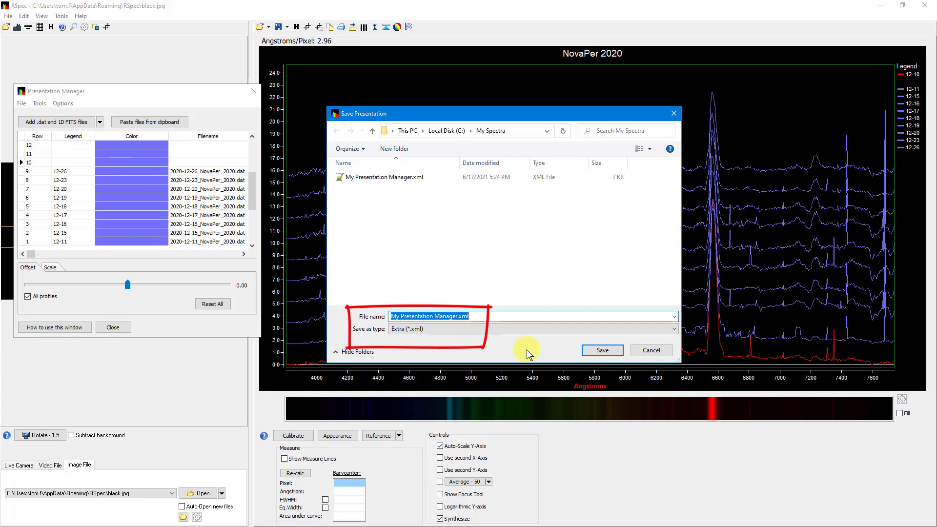
click(652, 351)
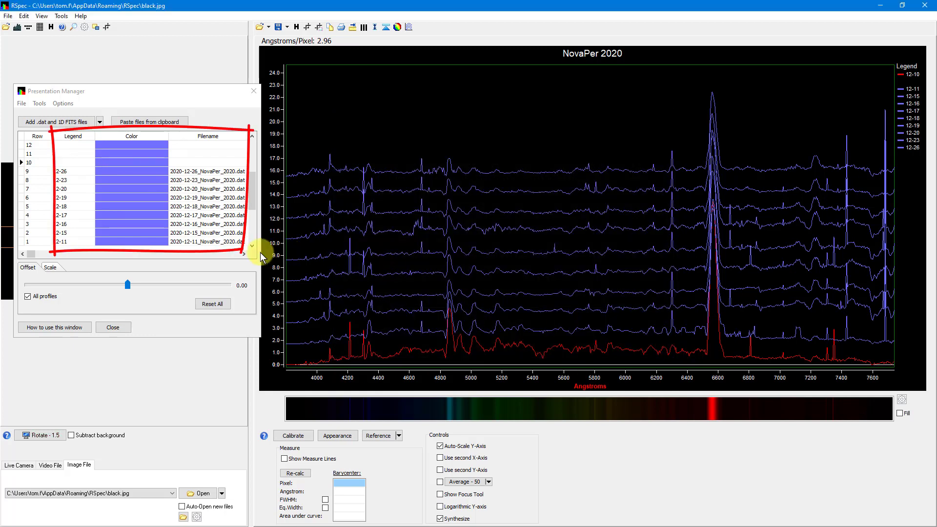
Widen the Presentation Manager to examine the file paths, view the zipped presentation export dialog, and restore the window's width
drag(261, 252, 437, 273)
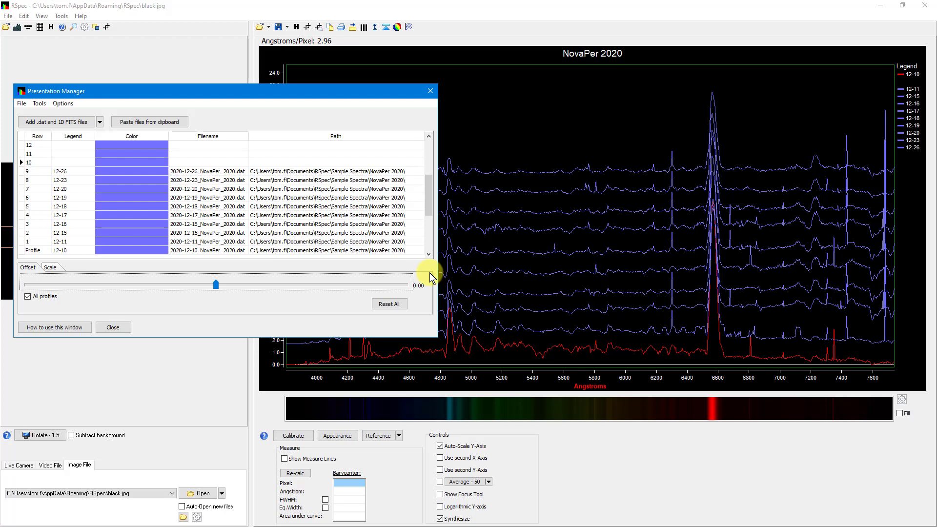
click(22, 103)
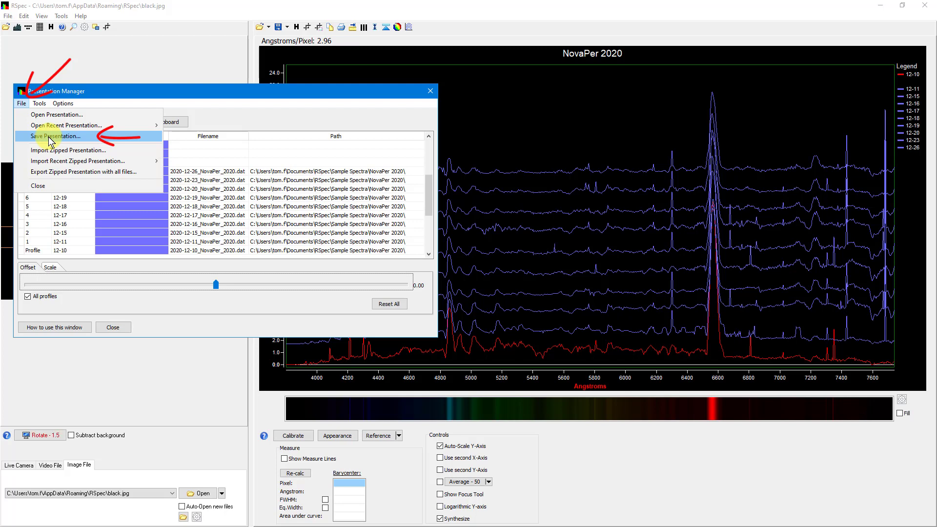
click(69, 173)
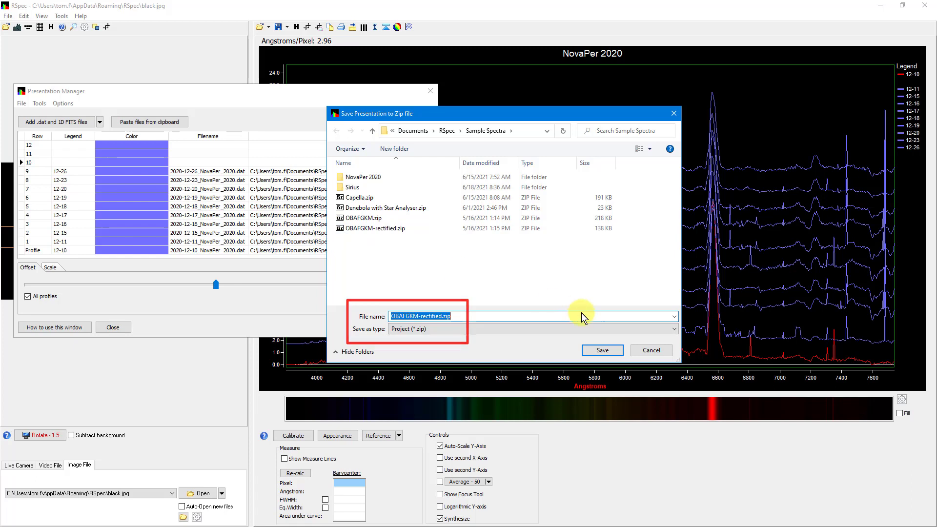
click(651, 351)
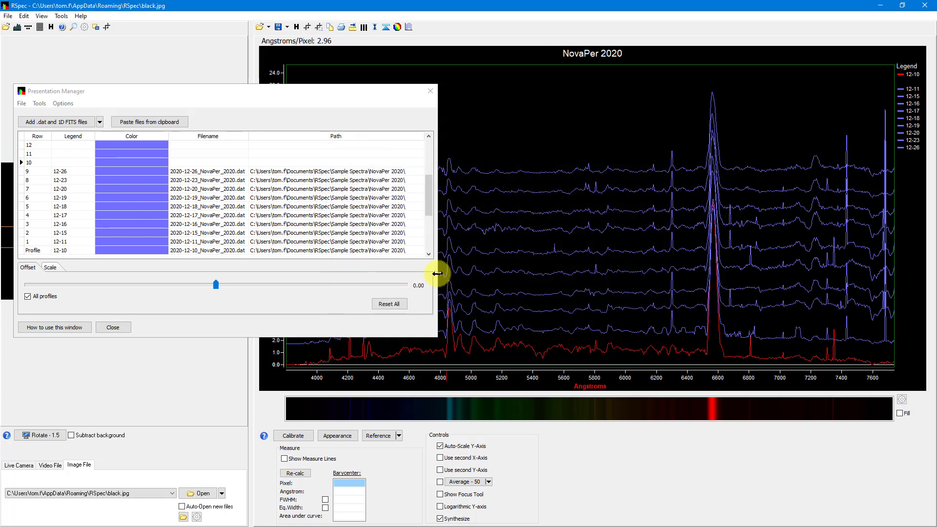
drag(437, 273, 261, 283)
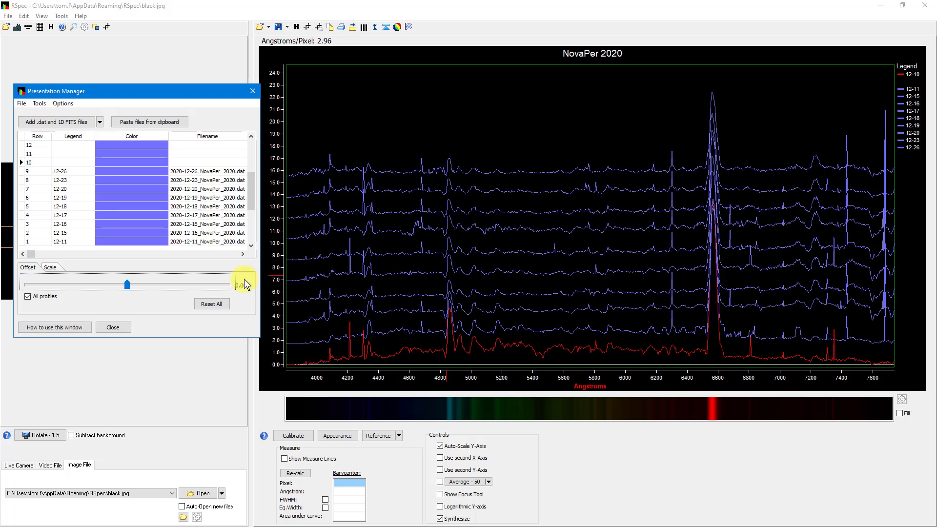